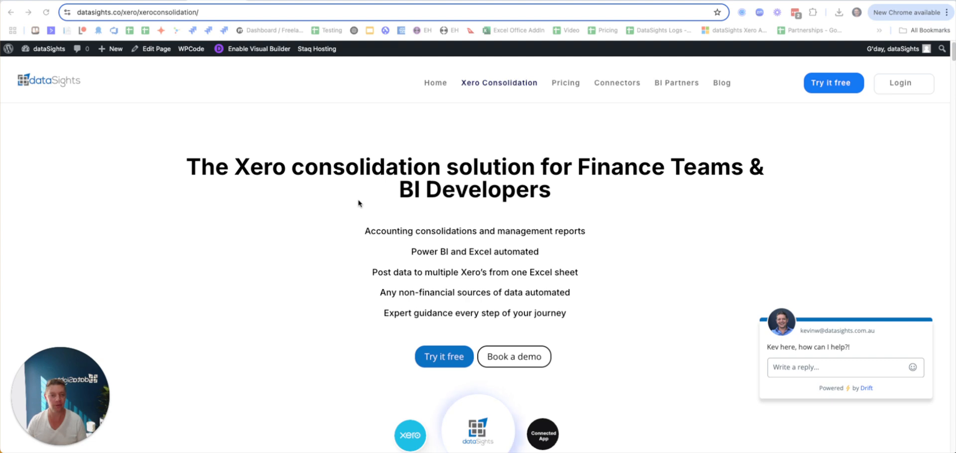
# - Open the Elimination & Mapping page for Group 5 under Xero Consolidation and expand all account groups
pyautogui.click(291, 31)
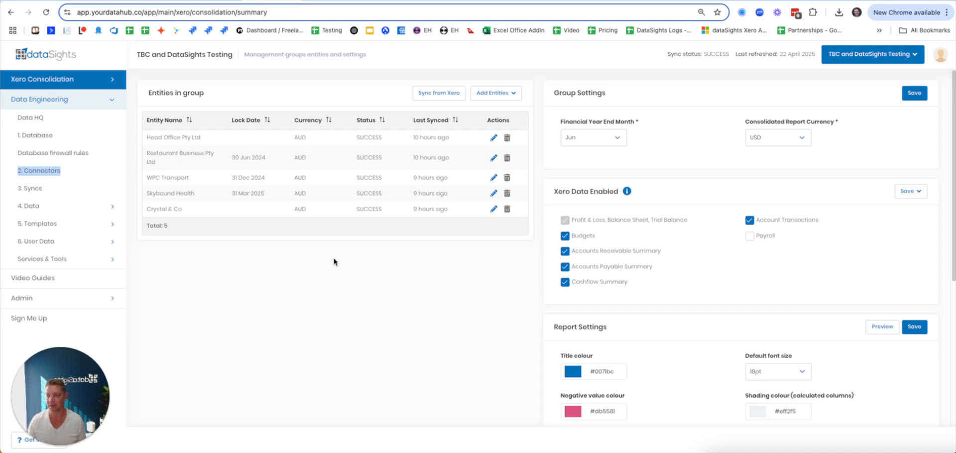
pyautogui.click(103, 80)
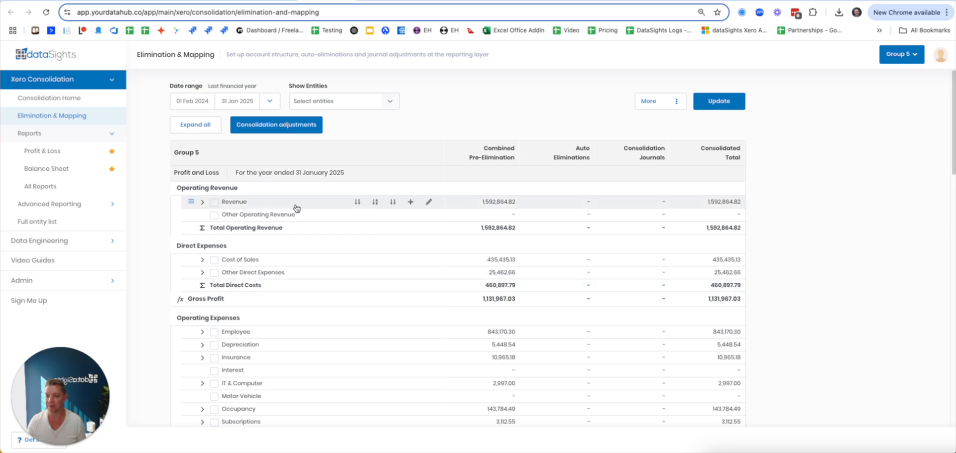
pyautogui.click(210, 128)
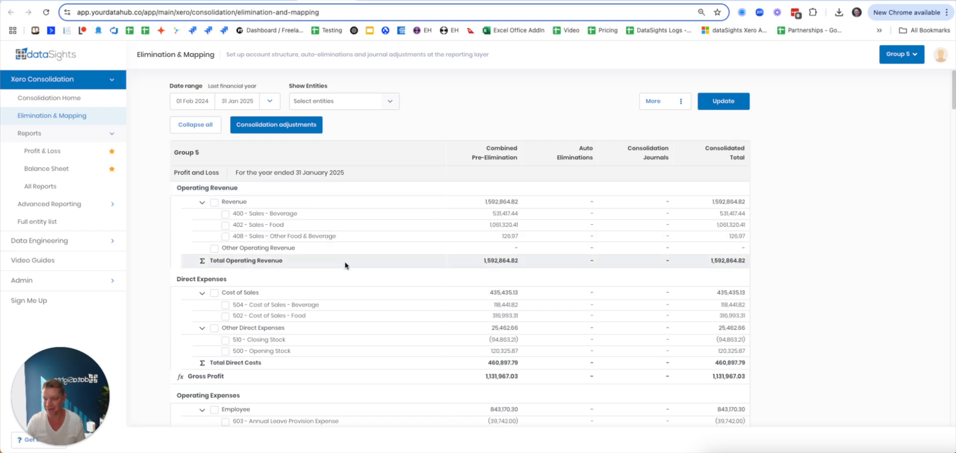
# - Look through the expanded profit and loss and balance sheet accounts down to the equity section
pyautogui.scroll(-1, 504, 226)
pyautogui.scroll(-15, 504, 226)
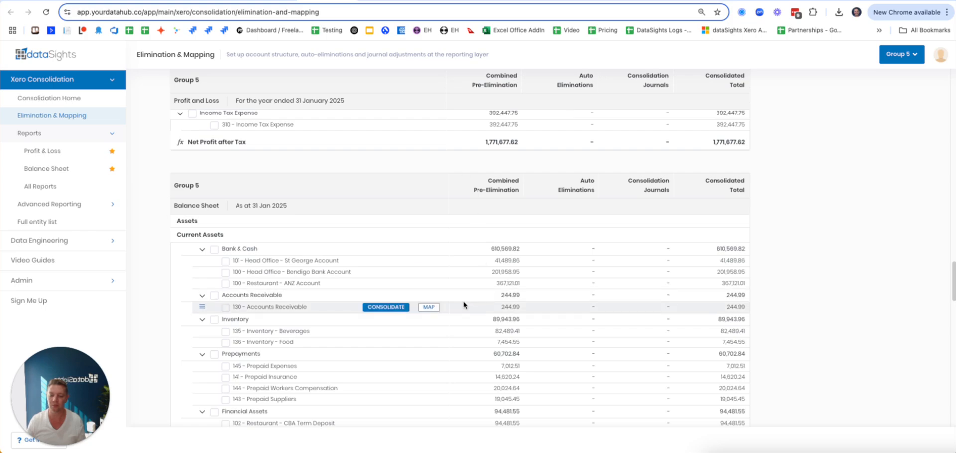
pyautogui.scroll(-15, 463, 305)
pyautogui.scroll(5, 461, 293)
pyautogui.scroll(5, 459, 291)
pyautogui.scroll(-10, 459, 288)
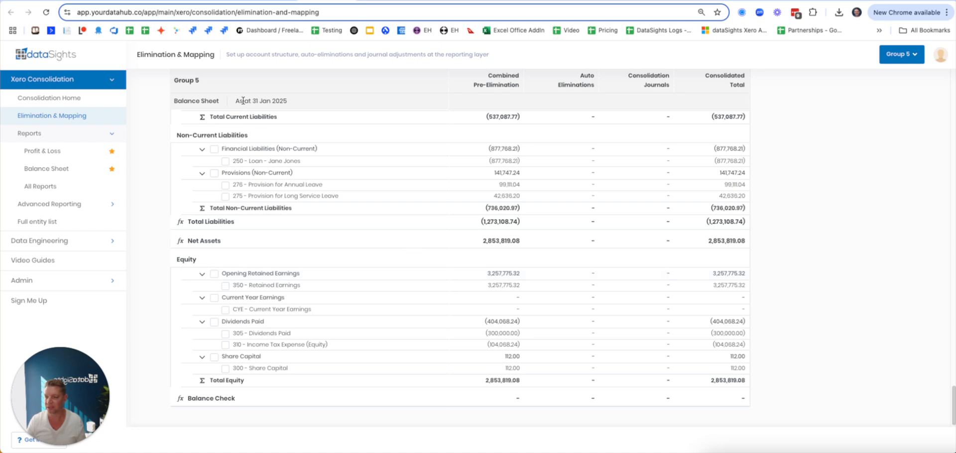
pyautogui.scroll(20, 279, 119)
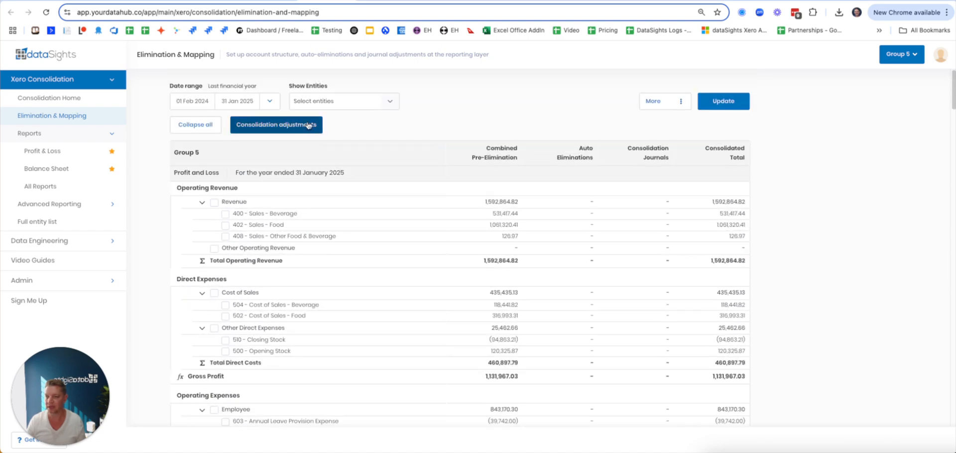
# - Review the auto eliminations and journal adjustments in the consolidation adjustments, and check the Balance Check row of the balance sheet
pyautogui.click(308, 125)
pyautogui.click(683, 156)
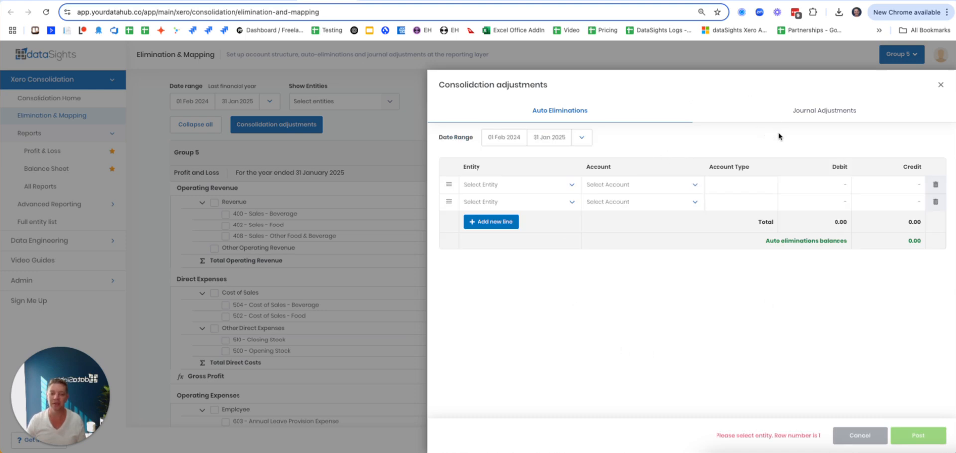
pyautogui.click(826, 110)
pyautogui.click(940, 84)
pyautogui.scroll(-20, 453, 271)
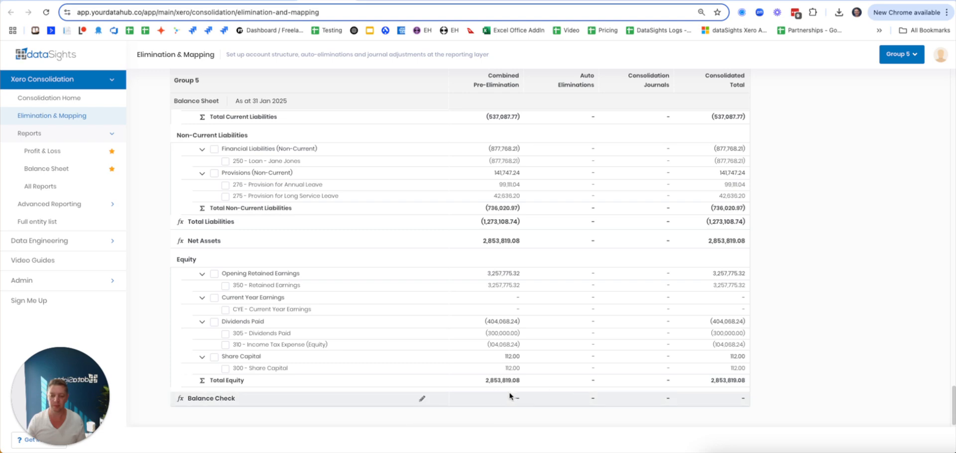
pyautogui.scroll(15, 445, 219)
# - Review the Profit & Loss report for the TBC and DataSights Testing group and show its export formats
pyautogui.click(382, 1)
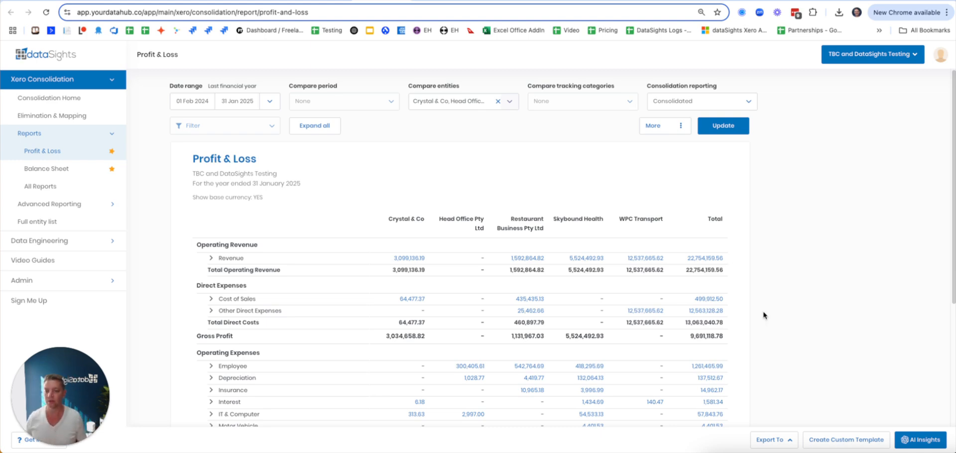
pyautogui.scroll(-4, 582, 263)
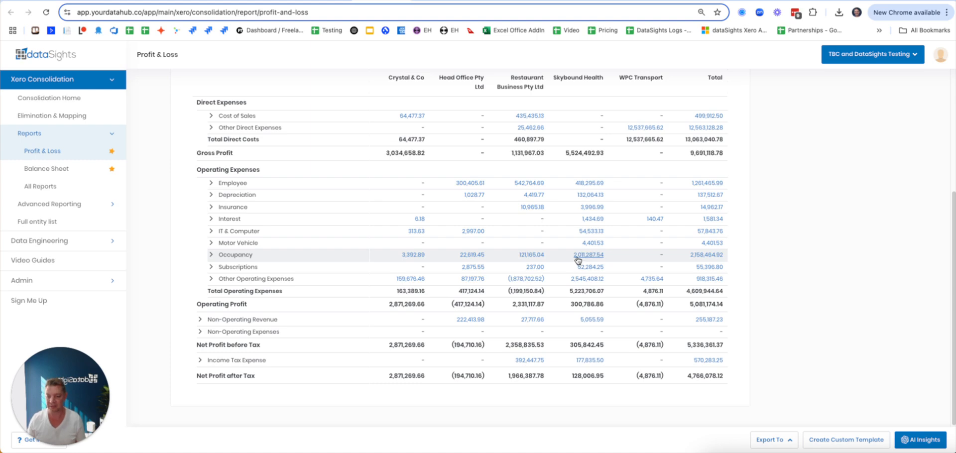
pyautogui.scroll(4, 577, 259)
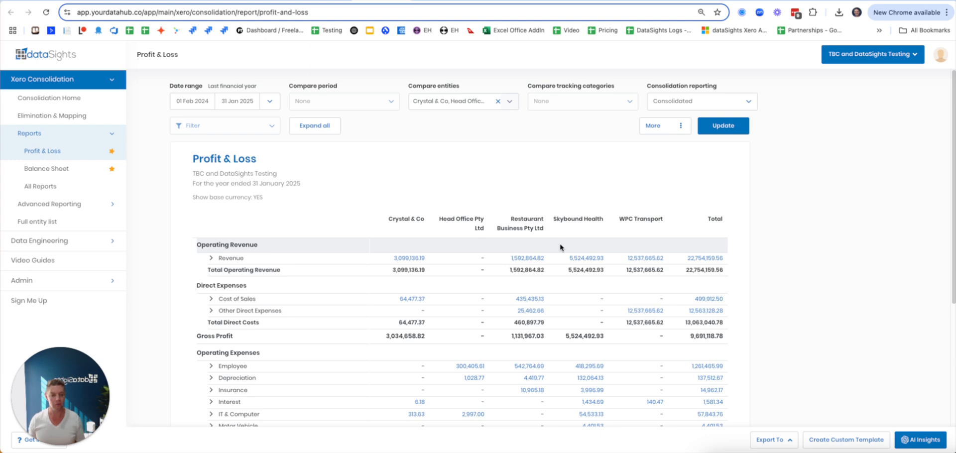
pyautogui.click(772, 439)
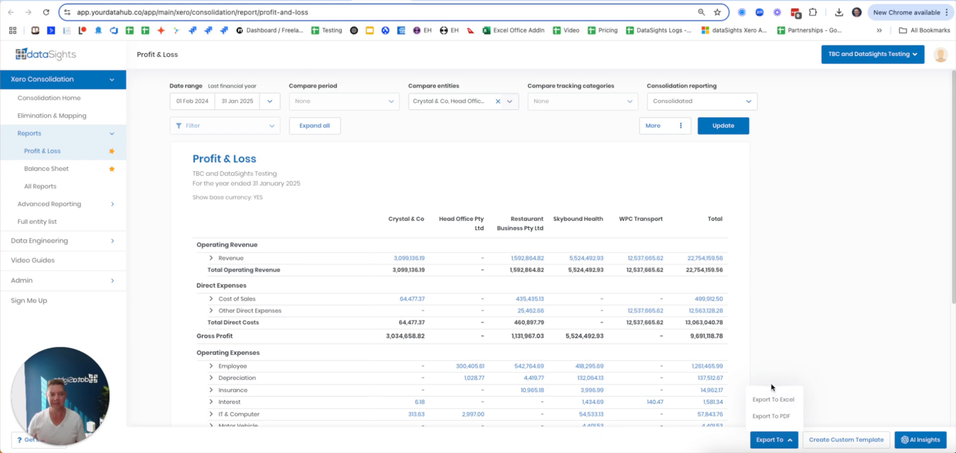
# - Switch to Excel and inspect the Group 5 Profit And Loss sheet, its direct expense values and the available add-ins
pyautogui.click(954, 30)
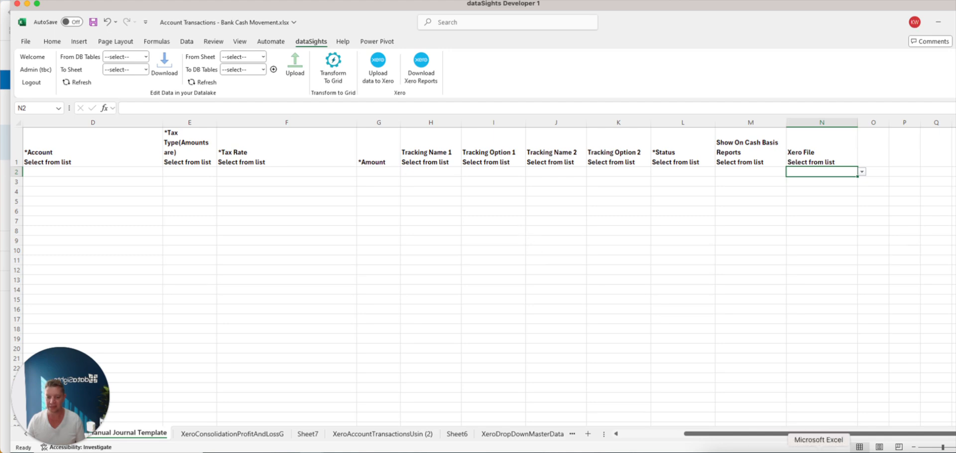
pyautogui.click(818, 451)
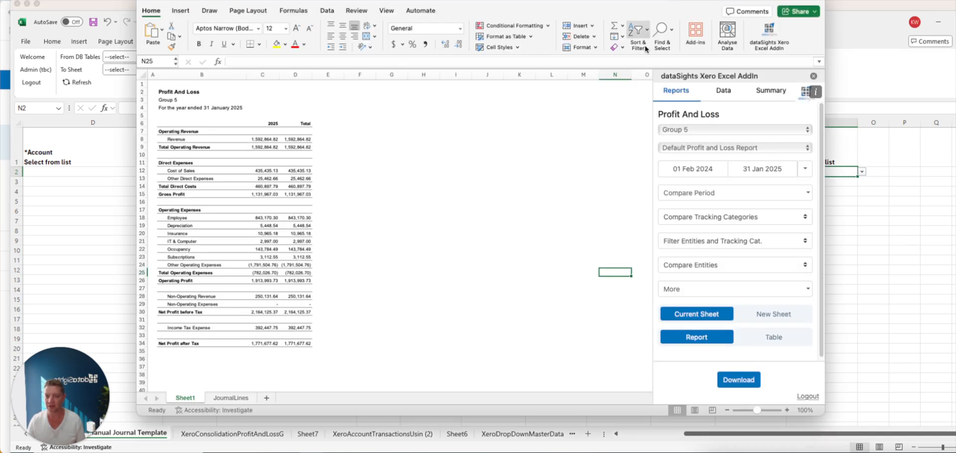
pyautogui.click(693, 36)
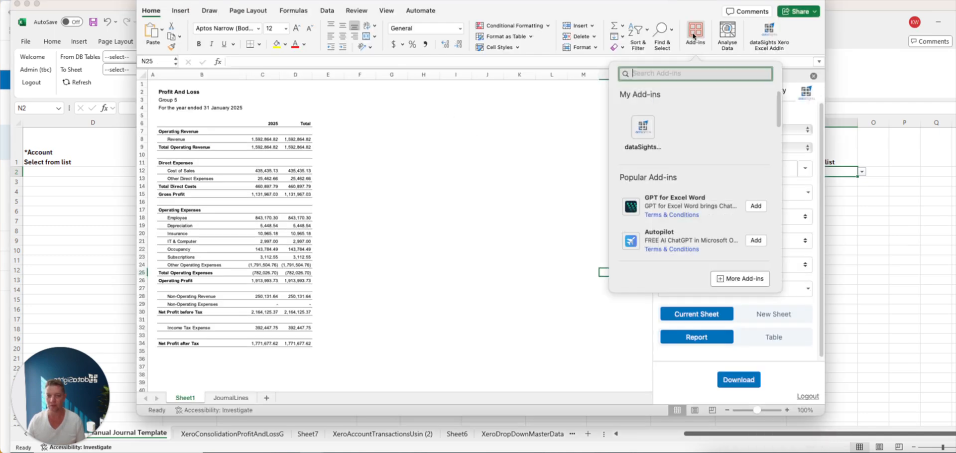
pyautogui.click(397, 148)
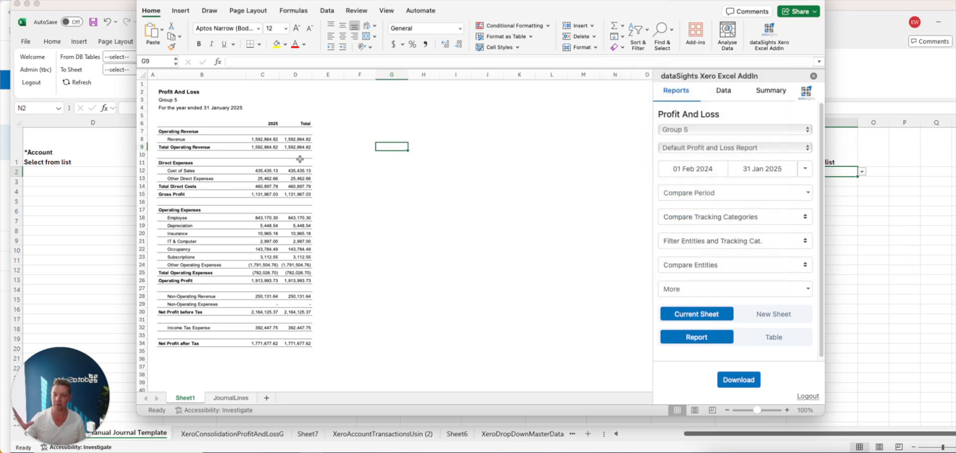
pyautogui.click(264, 171)
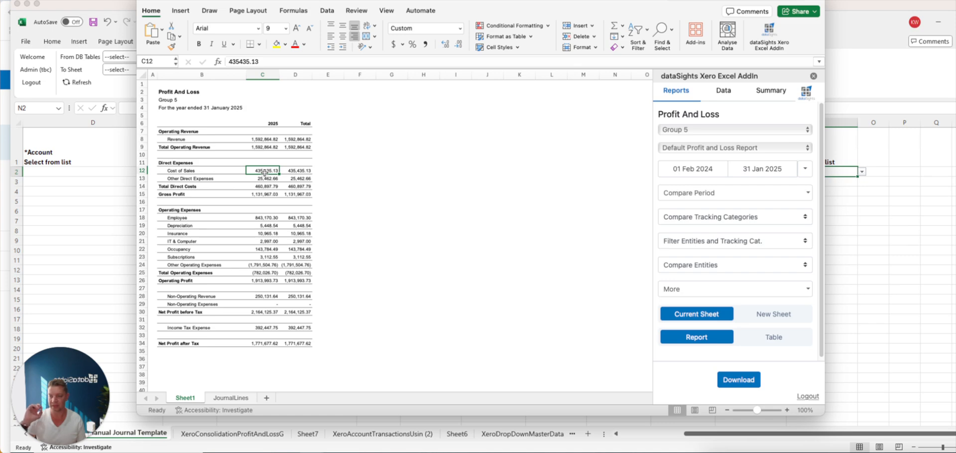
pyautogui.click(267, 178)
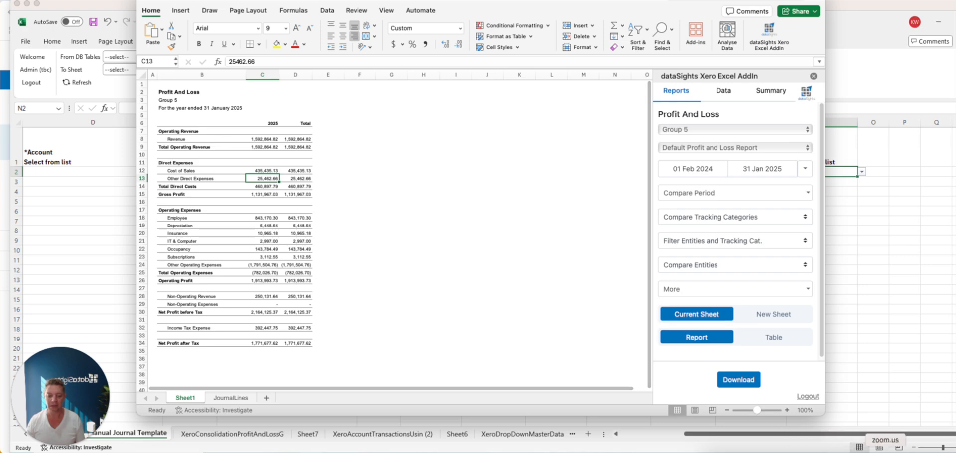
# - In Account Transactions - Bank Cash Movement.xlsx, view the XeroAccountTransactionsUsin (2) sheet and the organisations listed in the XeroOrganisationName filter
pyautogui.click(916, 450)
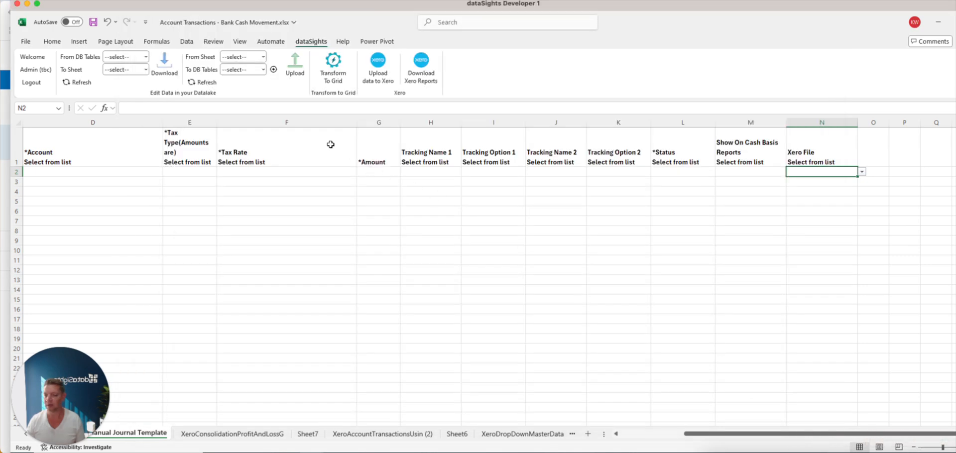
pyautogui.click(381, 434)
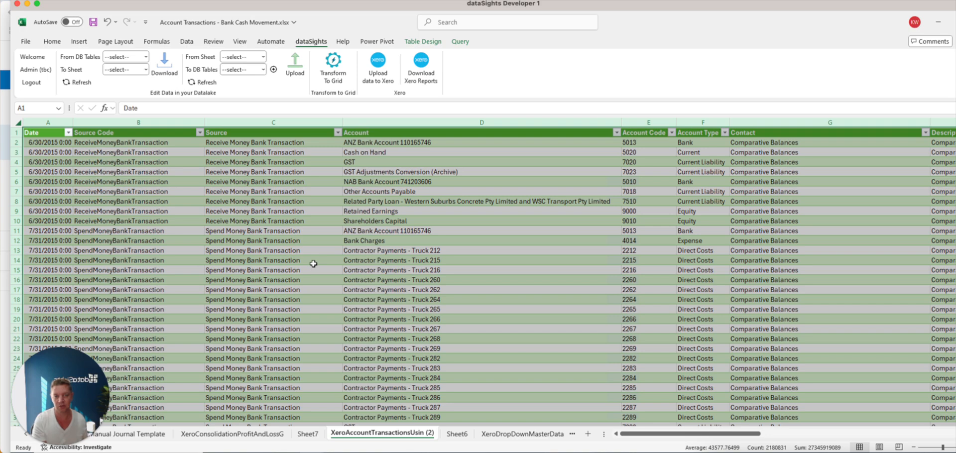
pyautogui.moveTo(714, 435); pyautogui.dragTo(934, 440)
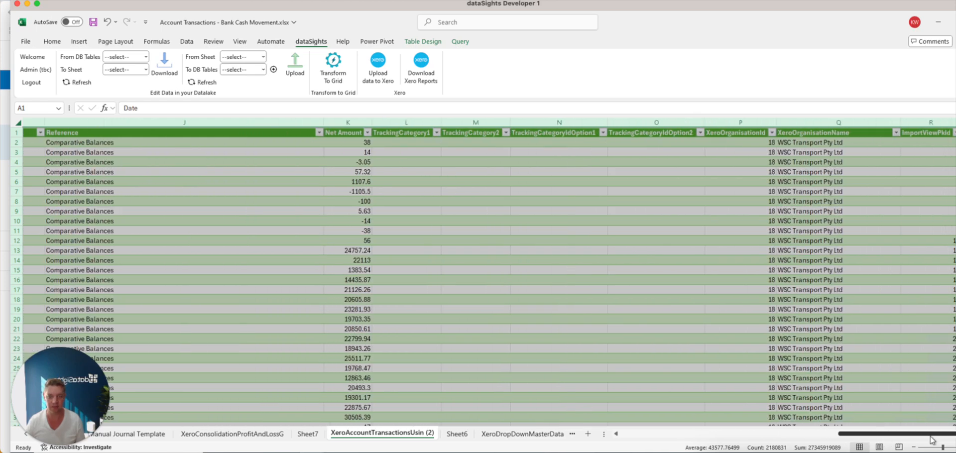
pyautogui.click(896, 133)
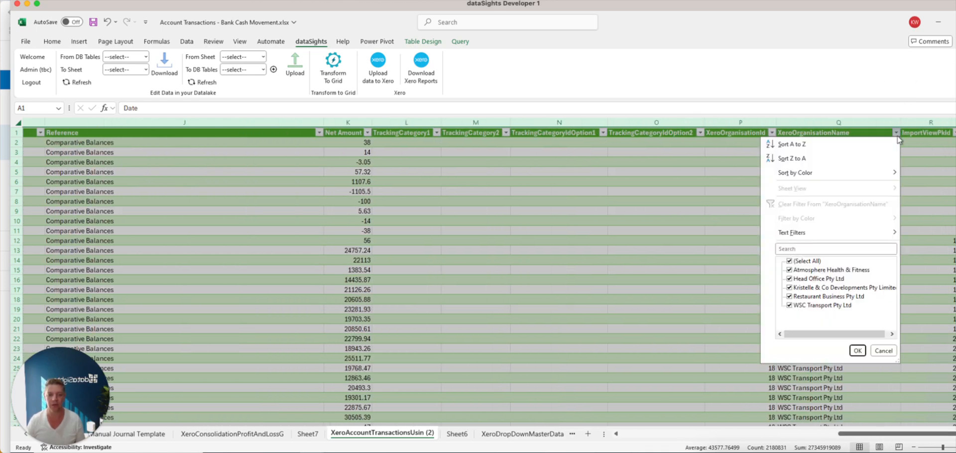
pyautogui.click(556, 276)
pyautogui.moveTo(869, 439); pyautogui.dragTo(596, 438)
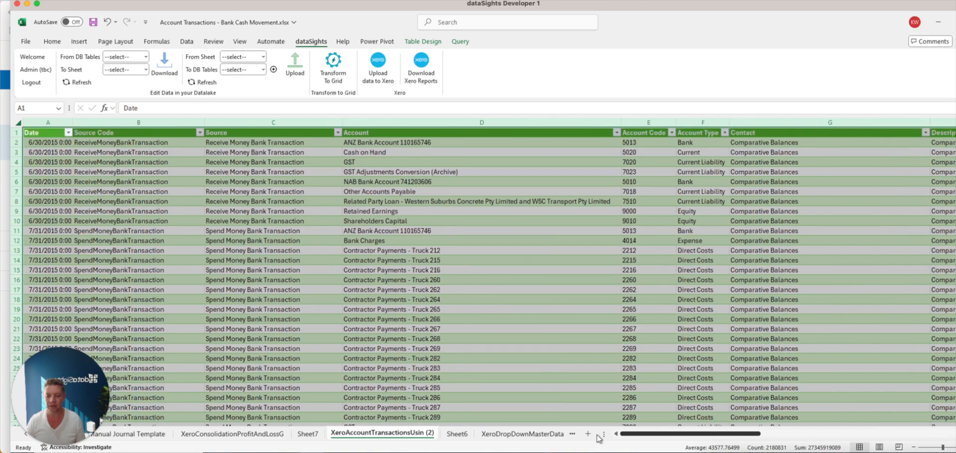
# - Show the workbook's queries and connections and select the account transactions query
pyautogui.click(186, 41)
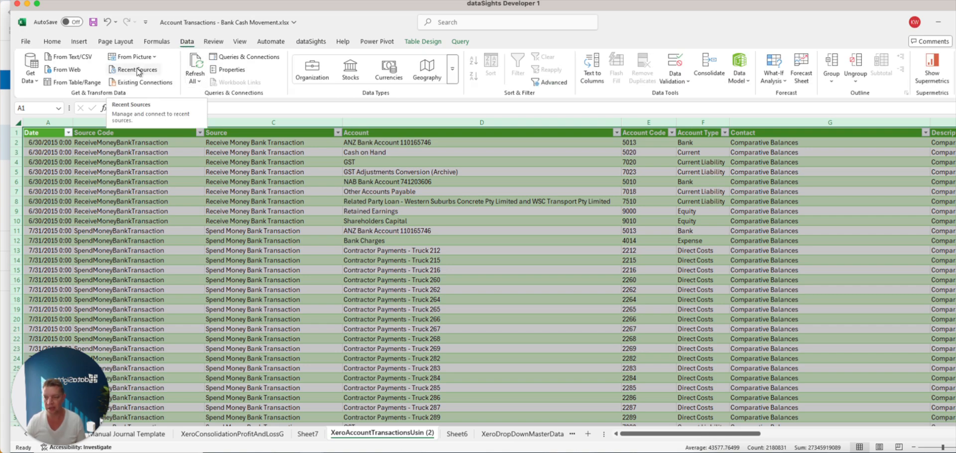
pyautogui.click(224, 57)
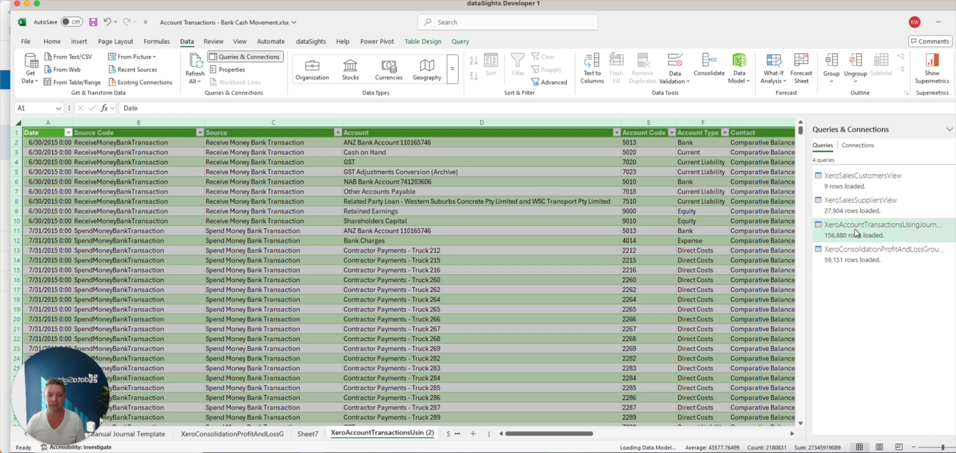
pyautogui.click(854, 228)
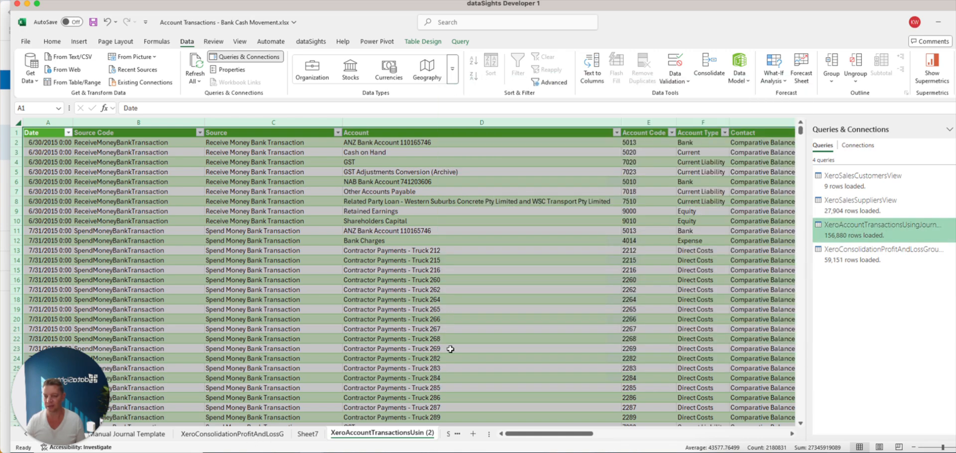
# - Examine the bank movement pivot table on Sheet7 and the options of its Account Type and Source filters
pyautogui.click(308, 433)
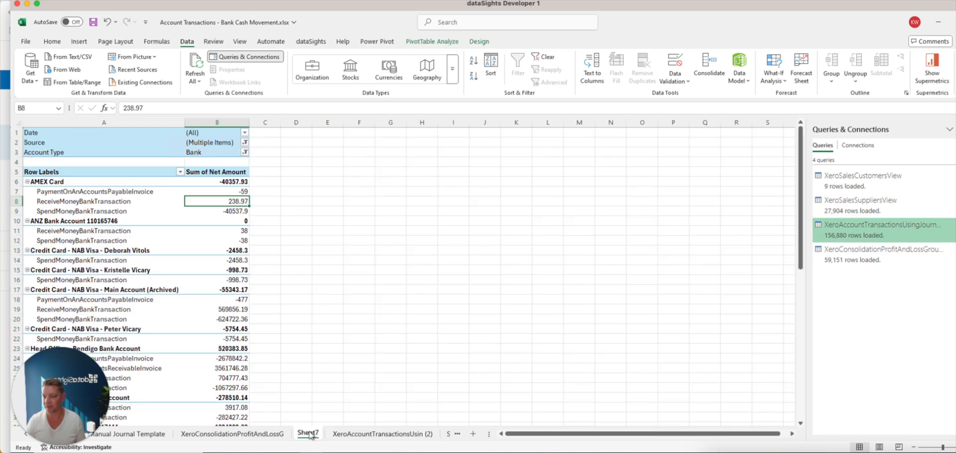
pyautogui.click(245, 152)
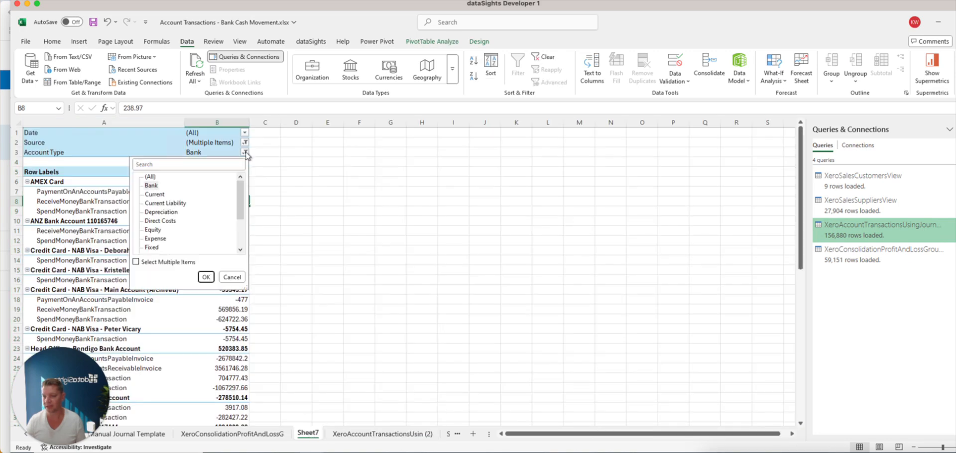
pyautogui.click(245, 143)
pyautogui.click(245, 143)
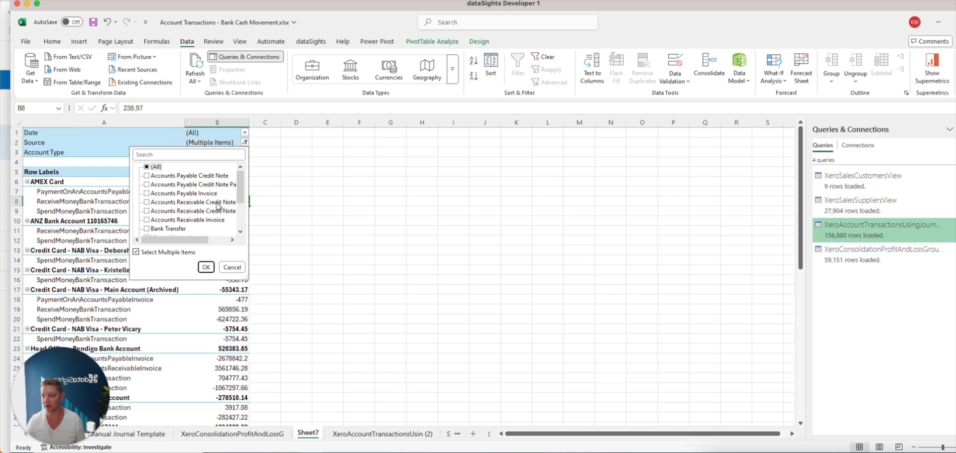
pyautogui.scroll(-2, 218, 207)
pyautogui.click(349, 219)
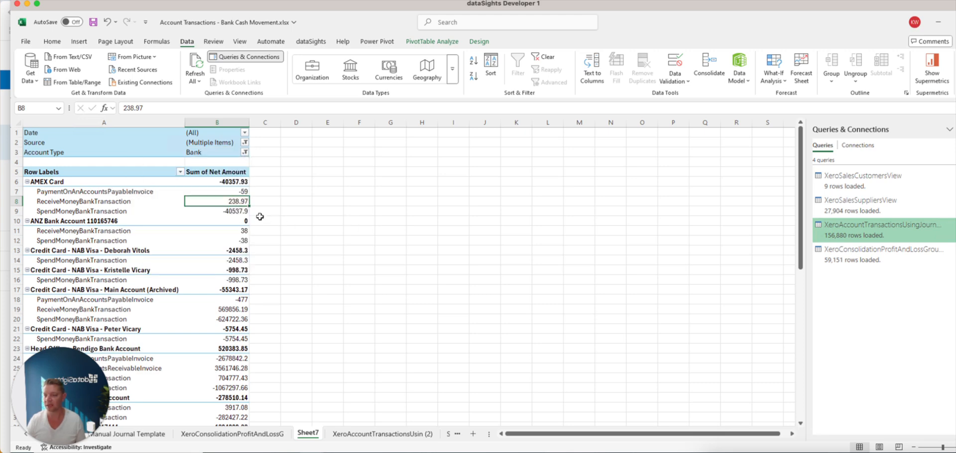
pyautogui.moveTo(214, 229)
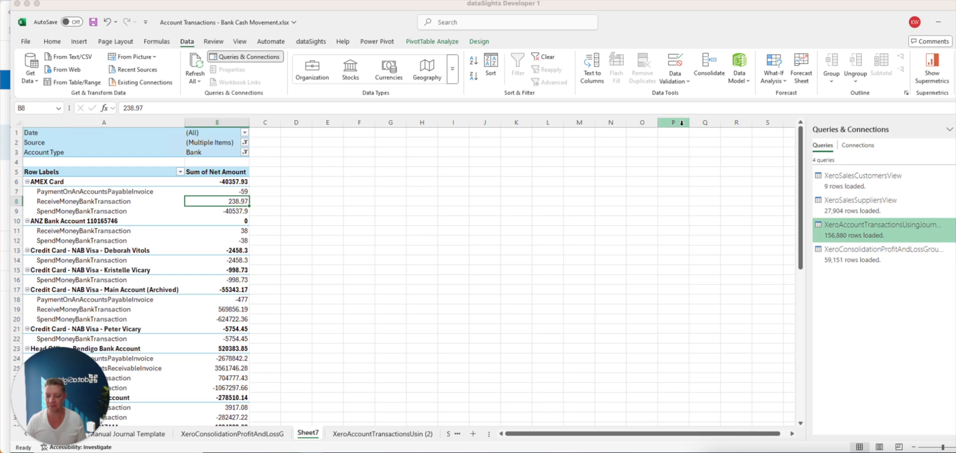
# - Switch to the dataSights Xero Power BI Profit & Loss Template in the browser and open its P&L with Transactions page
pyautogui.press('super+Tab')
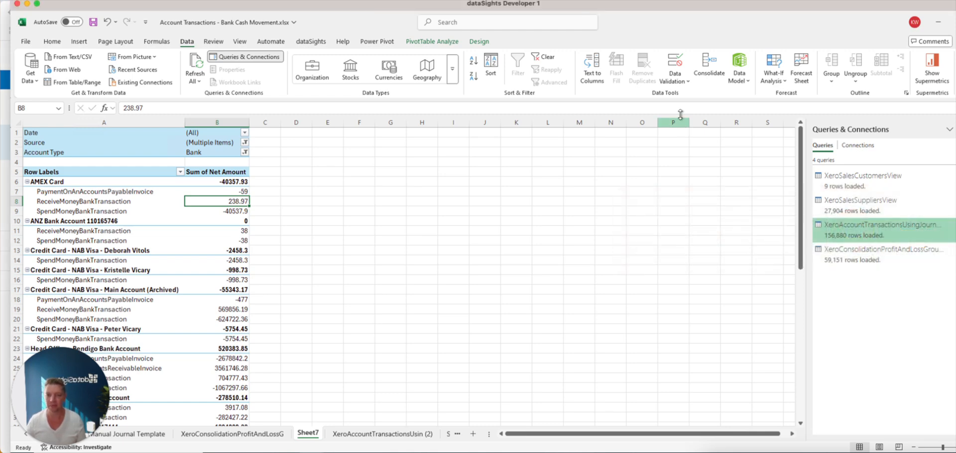
pyautogui.click(752, 451)
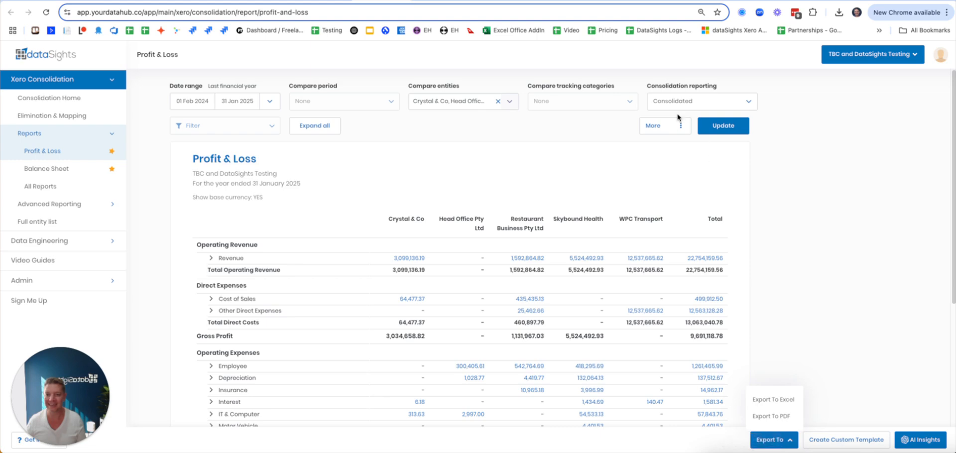
pyautogui.click(433, 0)
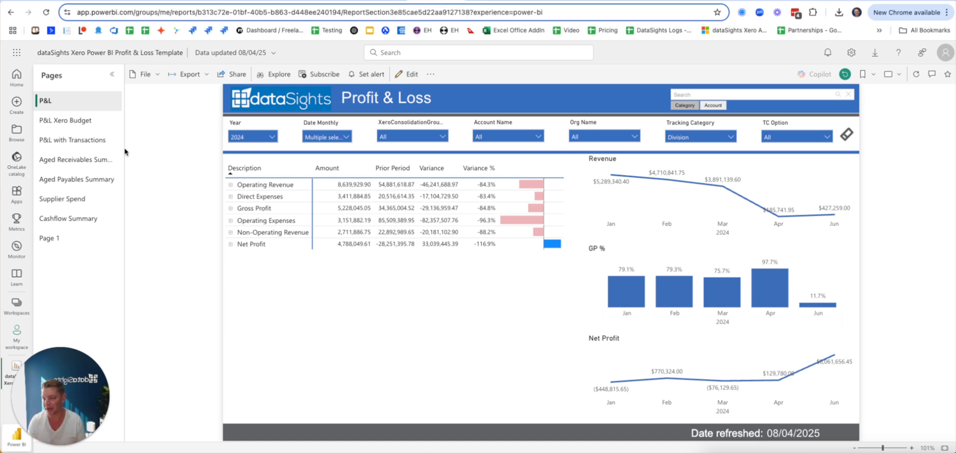
pyautogui.click(77, 140)
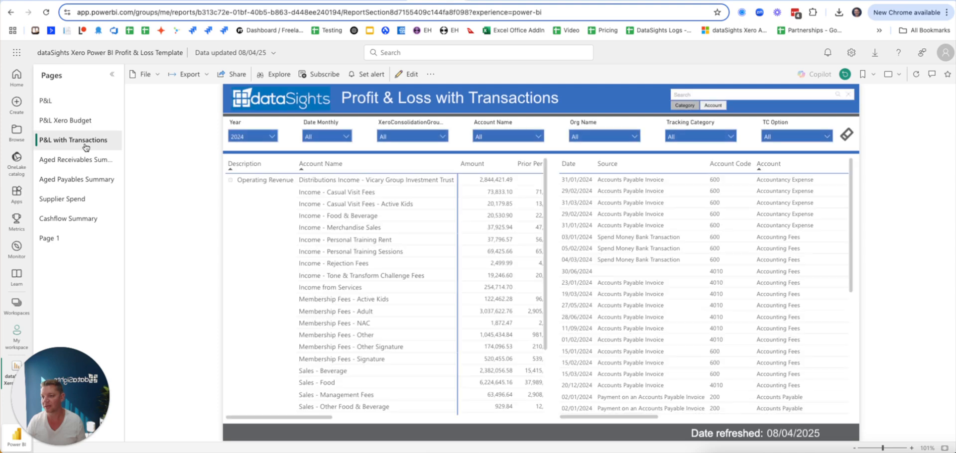
# - Filter the P&L transactions to Income - Personal Training Sessions and the Supplier Spend page to the second-ranked supplier in its chart
pyautogui.click(323, 251)
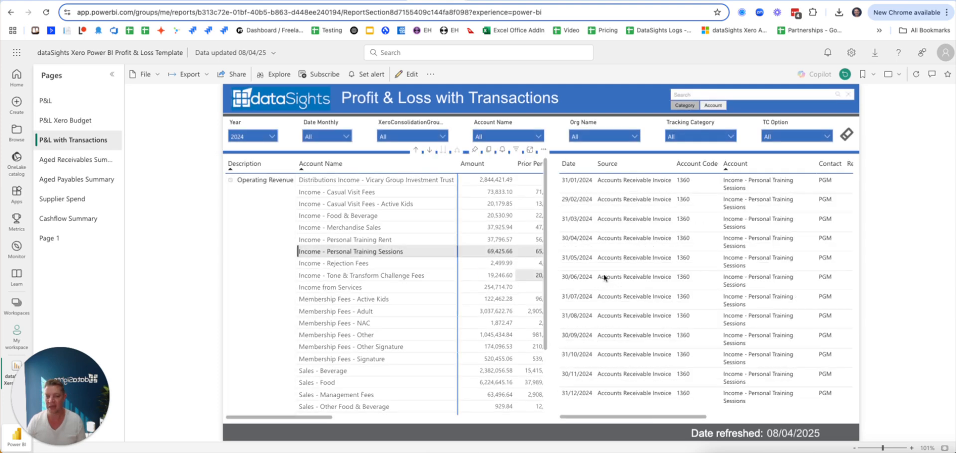
pyautogui.click(80, 199)
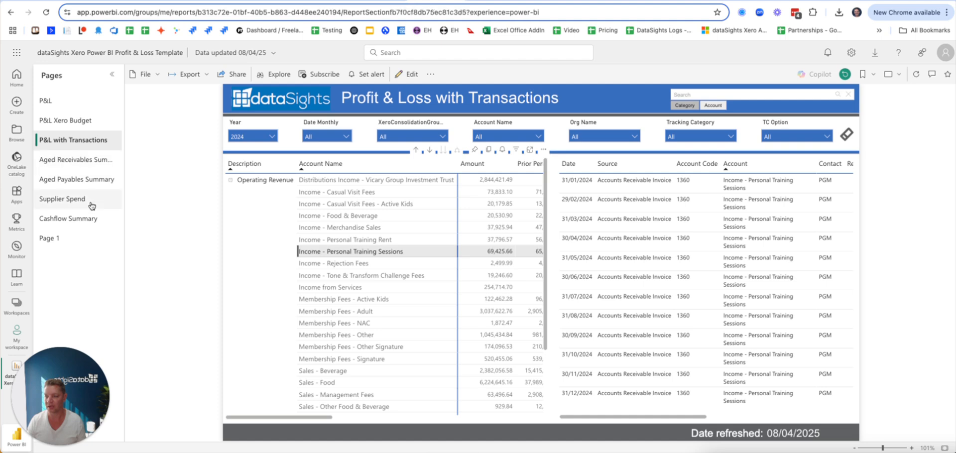
pyautogui.click(728, 212)
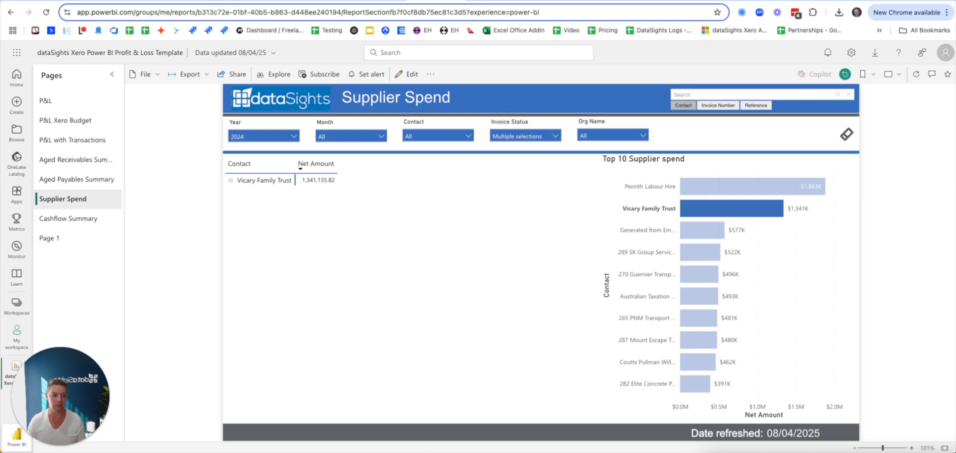
# - Switch to the Bank Cash Movement workbook in Excel and view the dataSights dialog for uploading data to Xero, leaving its selections unchanged
pyautogui.press('super+Tab')
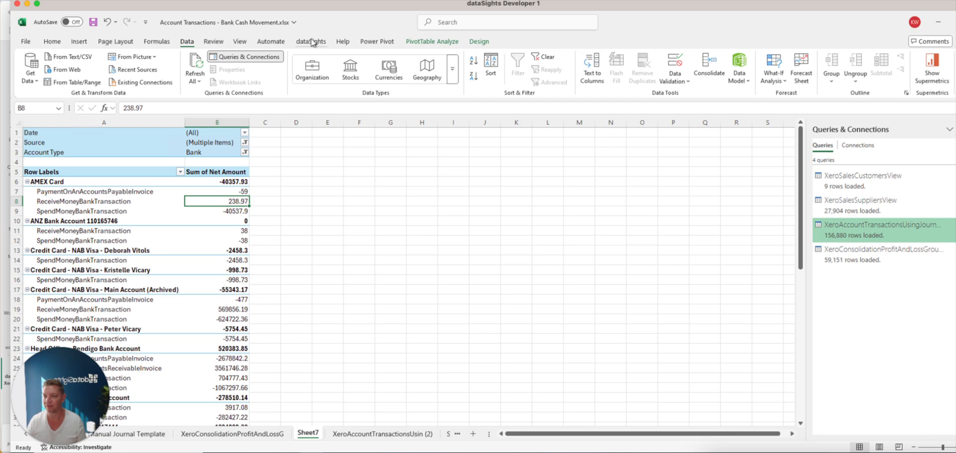
pyautogui.click(312, 42)
pyautogui.click(379, 67)
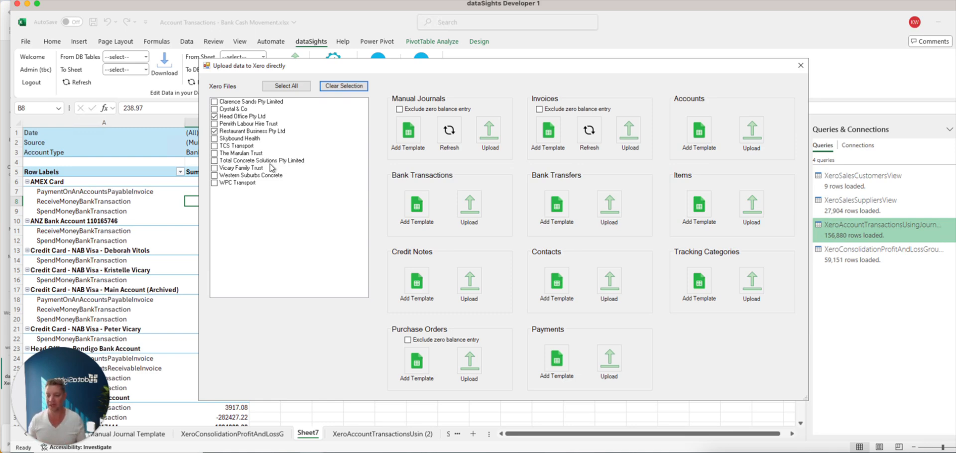
pyautogui.click(800, 65)
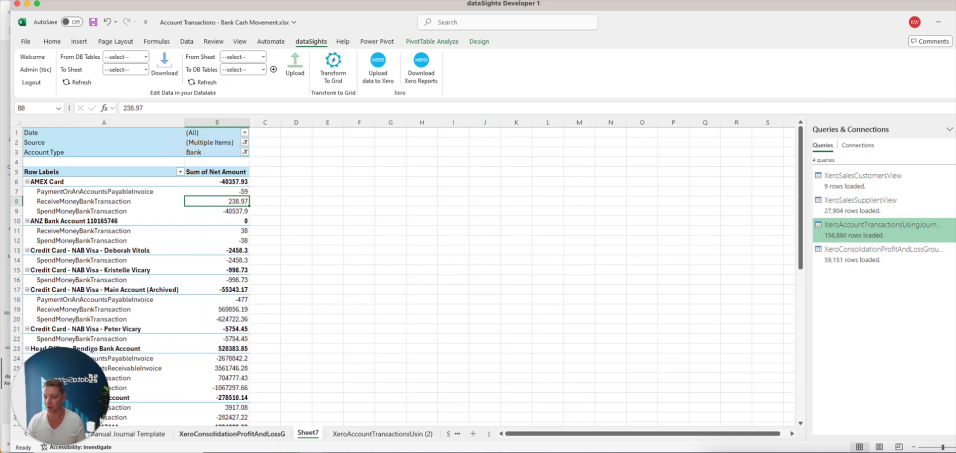
# - On the Manual Journal Template sheet, set the Tax Rate in cell F2 to GST Free Expenses (0.00 %)
pyautogui.click(150, 434)
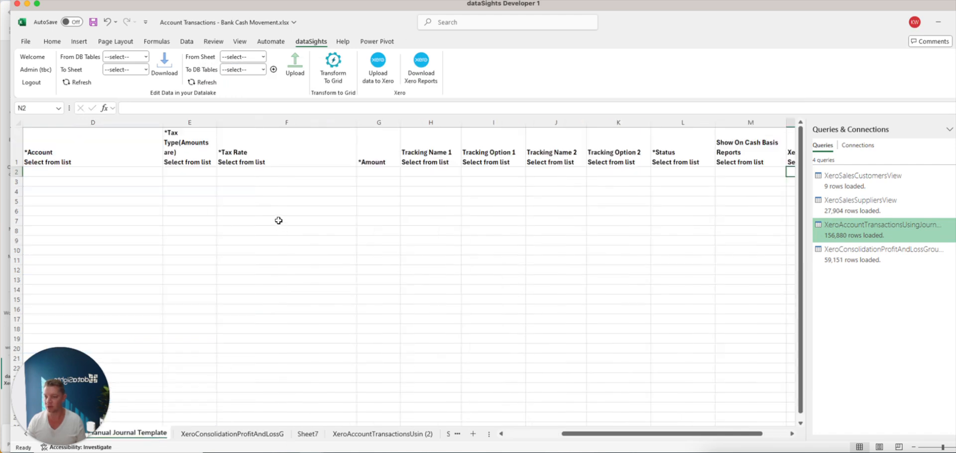
pyautogui.click(294, 172)
pyautogui.click(361, 172)
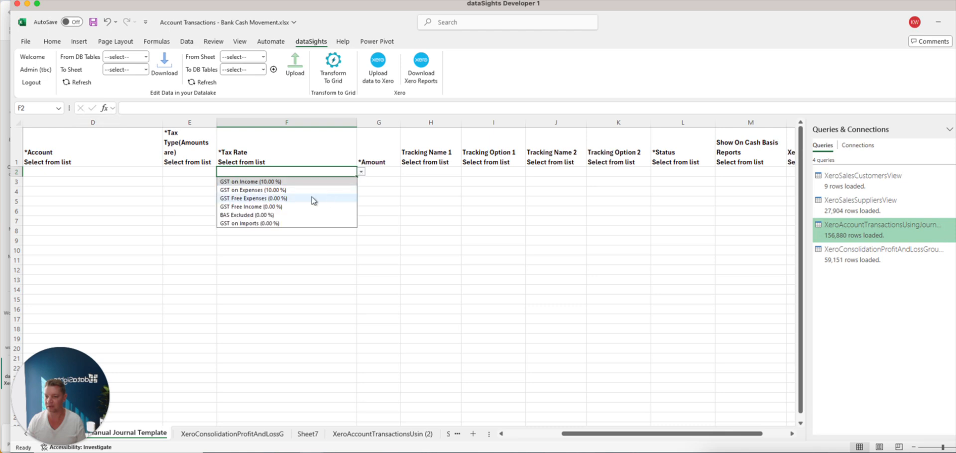
pyautogui.click(314, 199)
# - Set the Xero File to Head Office Pty Ltd in cell N2 and Kristelle & Co Developments Pty Ltd in cell N11
pyautogui.hscroll(2, 636, 434)
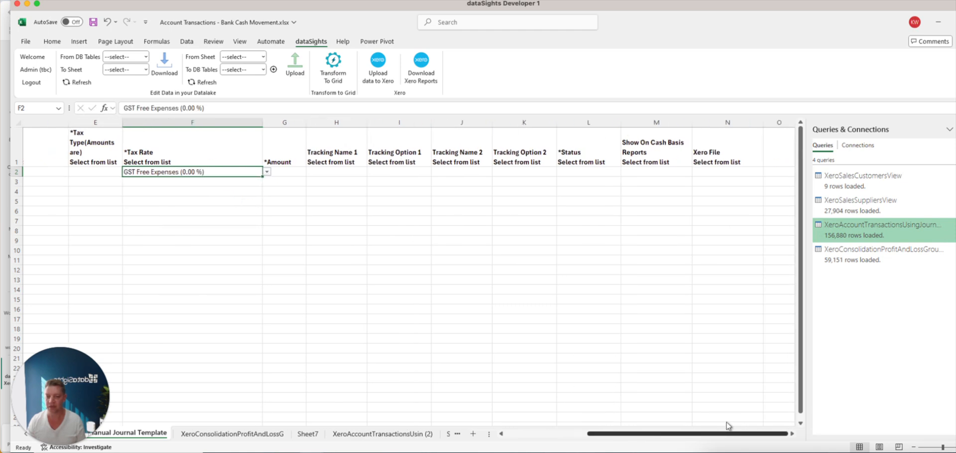
pyautogui.click(710, 170)
pyautogui.click(767, 172)
pyautogui.click(731, 181)
pyautogui.moveTo(171, 258); pyautogui.dragTo(721, 354)
pyautogui.click(737, 261)
pyautogui.click(767, 260)
pyautogui.click(755, 278)
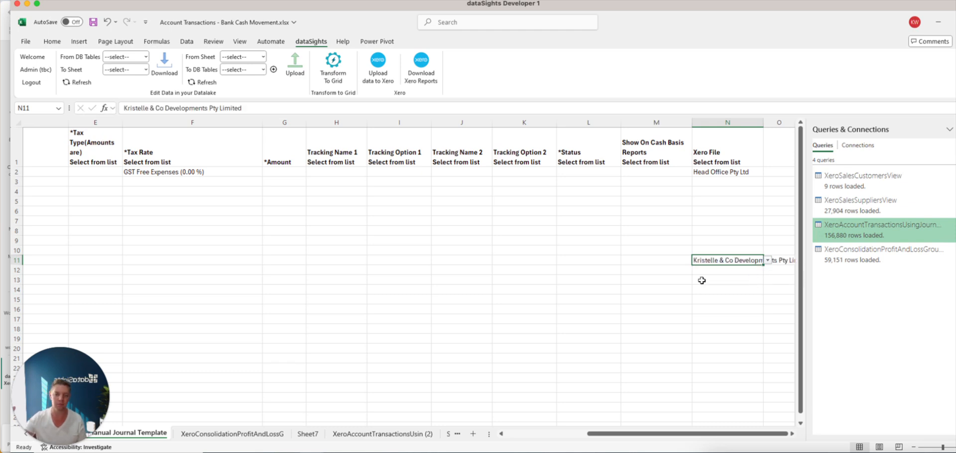
# - Review the record types available for direct upload to Xero and return to the Manual Journal Template sheet
pyautogui.click(378, 64)
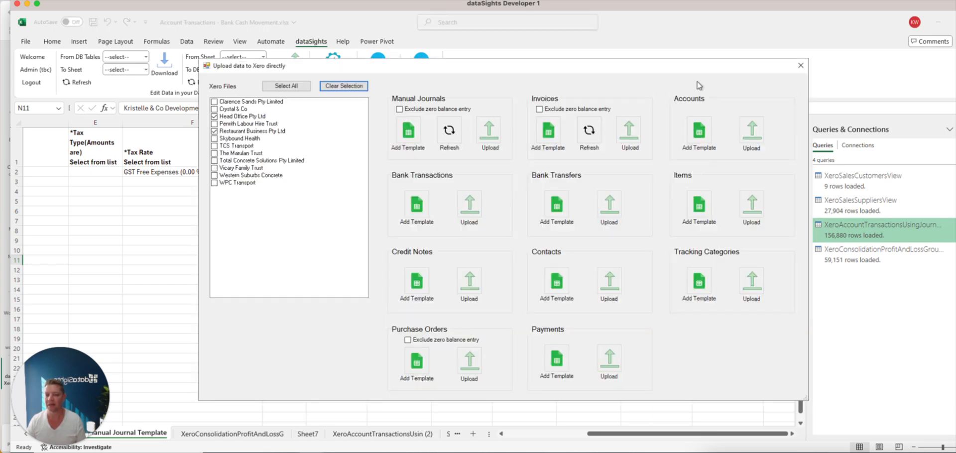
pyautogui.click(801, 64)
pyautogui.click(371, 158)
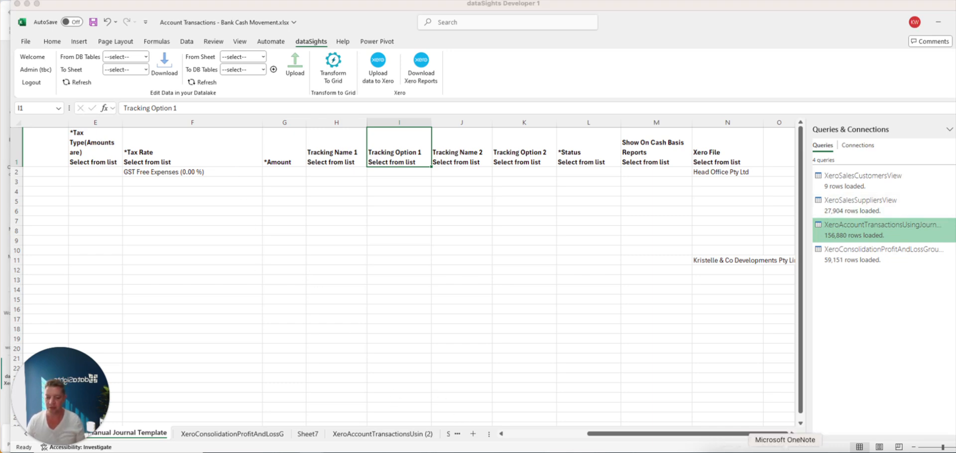
# - Switch to the browser, view the dataSights Xero Consolidation web page and return to the Profit & Loss report in the dataSights app
pyautogui.click(752, 448)
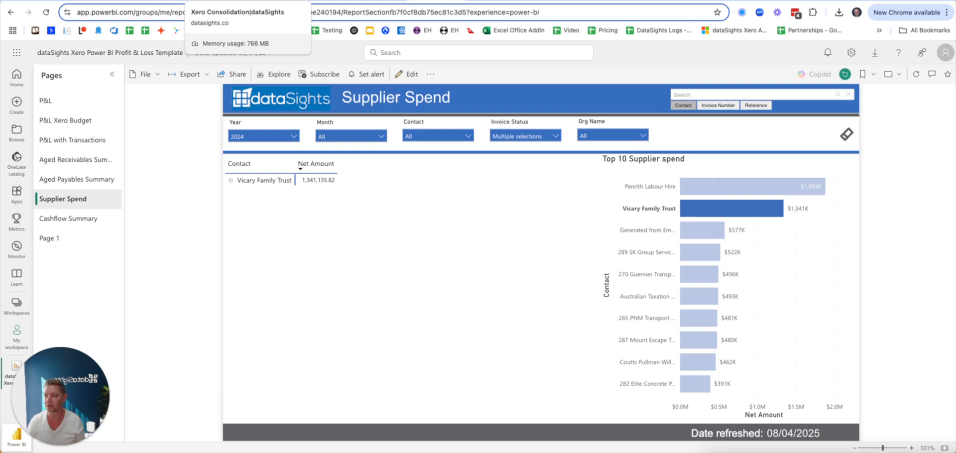
pyautogui.click(223, 1)
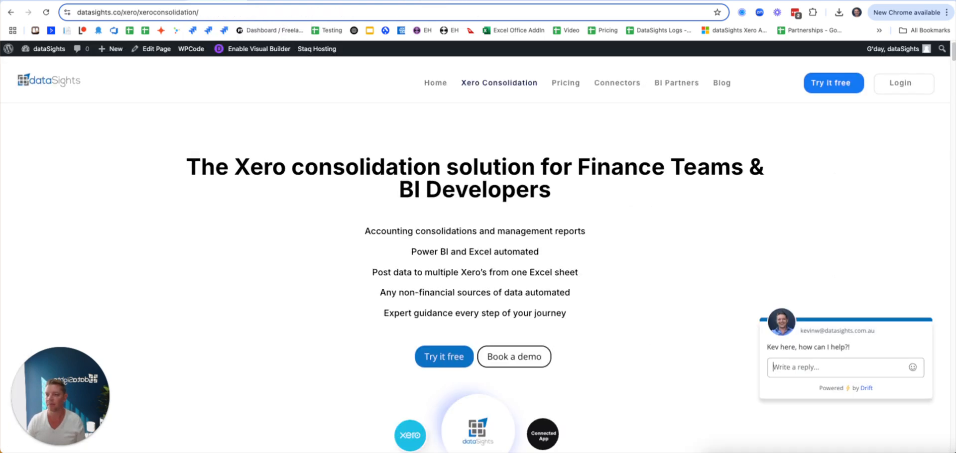
pyautogui.click(377, 2)
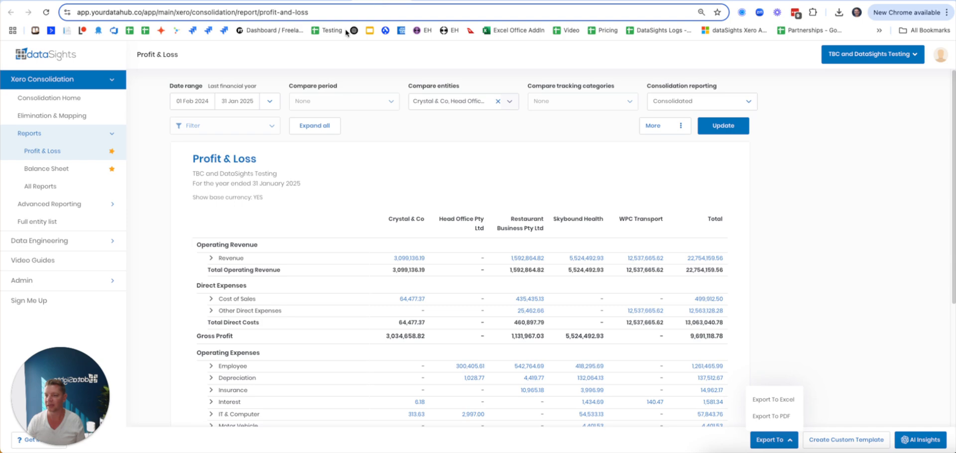
# - Open the Data Engineering connectors and browse the available integrations
pyautogui.click(59, 241)
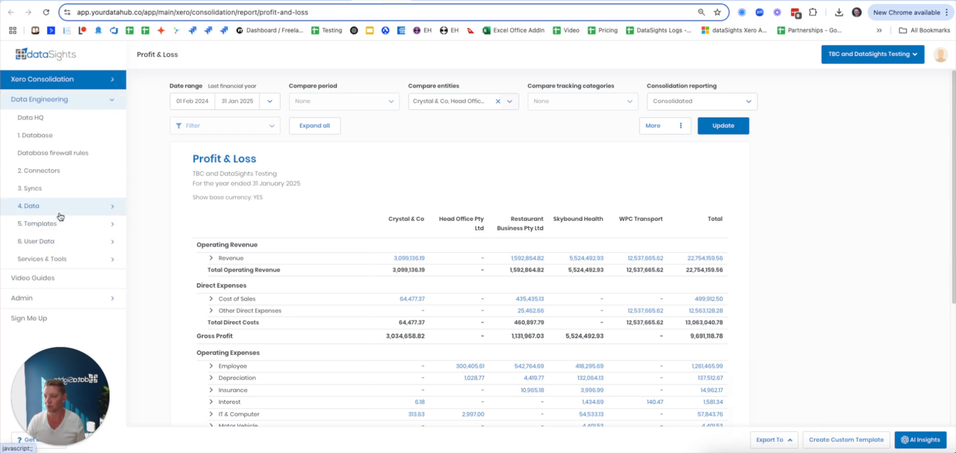
pyautogui.click(53, 169)
pyautogui.scroll(-10, 597, 246)
pyautogui.scroll(-10, 660, 251)
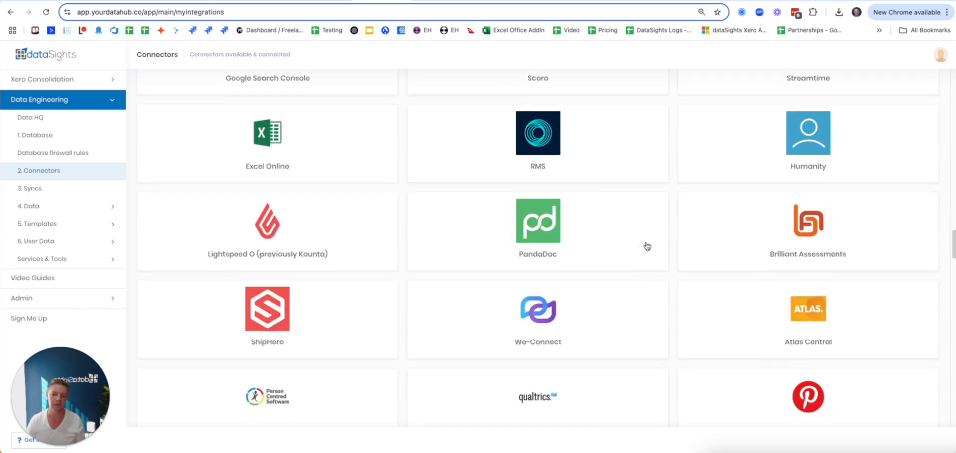
pyautogui.scroll(-1, 634, 240)
pyautogui.scroll(-10, 633, 239)
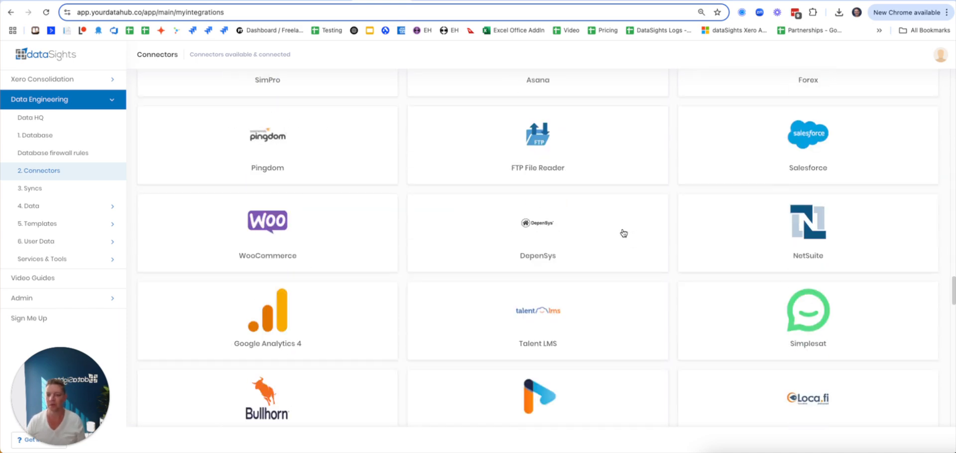
pyautogui.scroll(-10, 620, 234)
pyautogui.scroll(20, 620, 233)
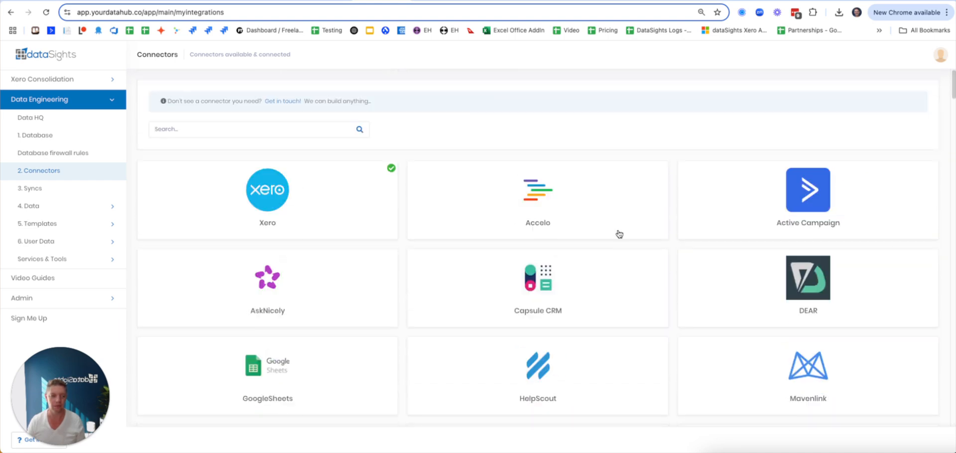
# - Show the AI Data Query page of the Data Engineering section
pyautogui.hotkey('ctrl', 'Tab')
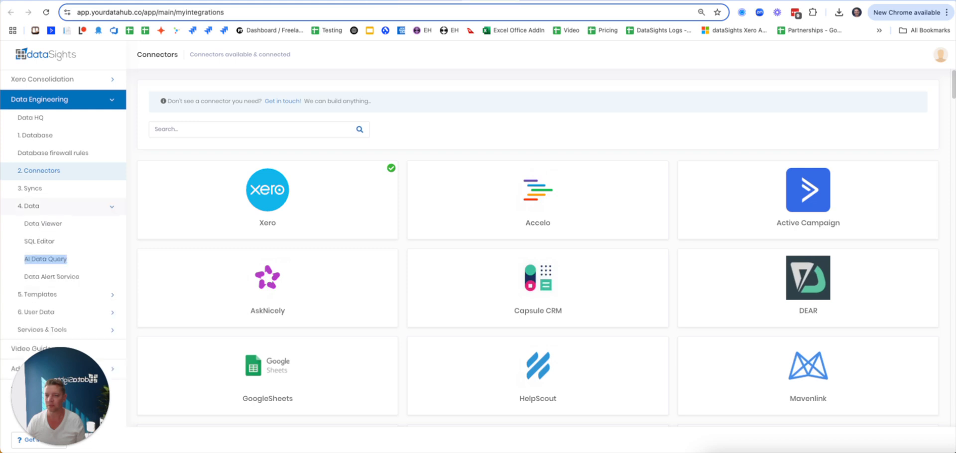
pyautogui.click(542, 1)
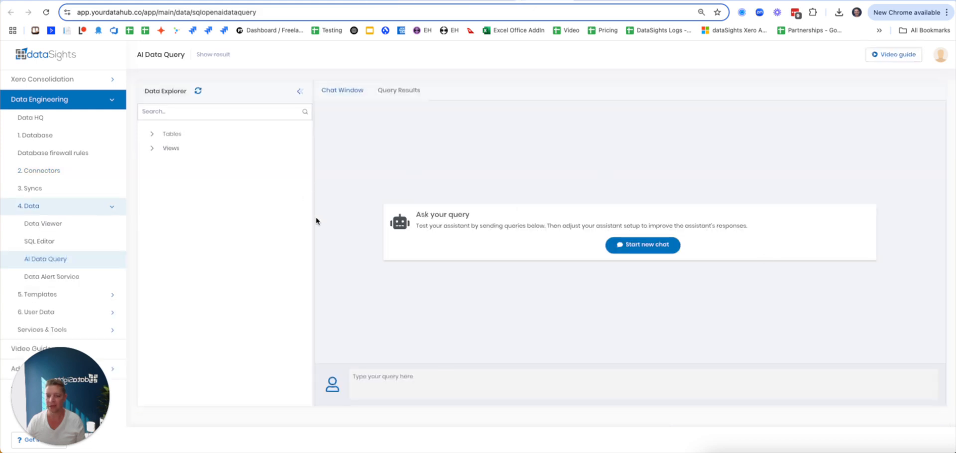